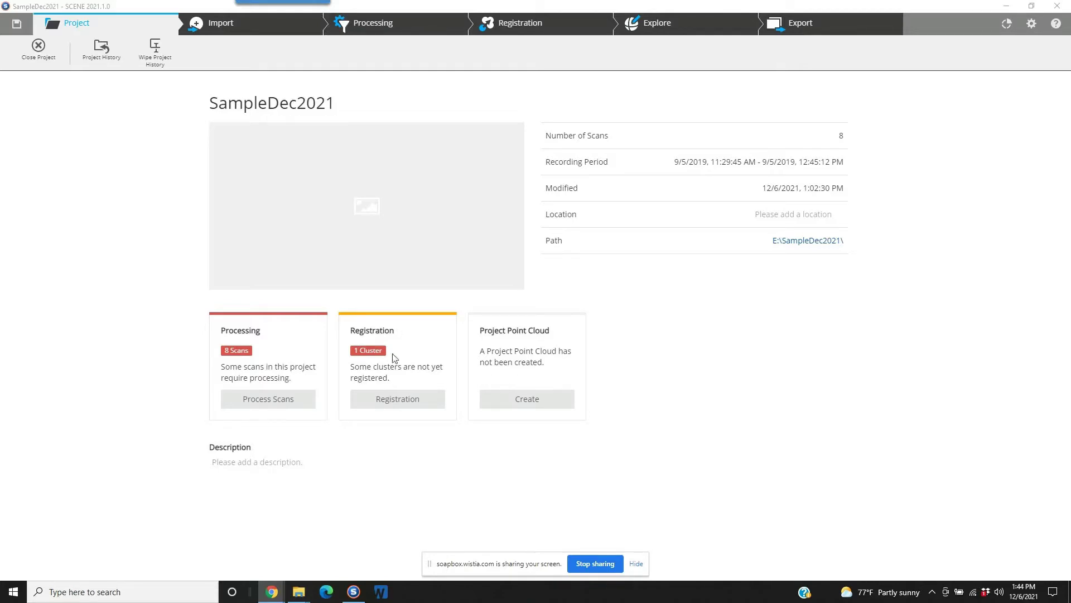
Switch to the Processing workspace to list the eight SampleDec2021 scans.
click(354, 28)
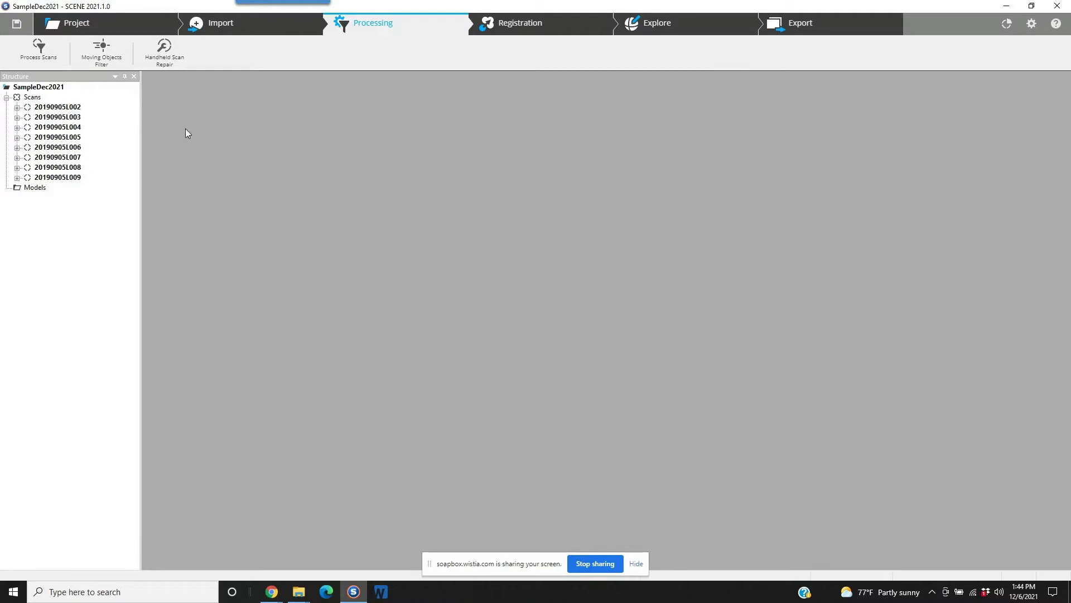
Start Process Scans and select the whole SampleDec2021 project, choosing all 8 scans.
click(41, 52)
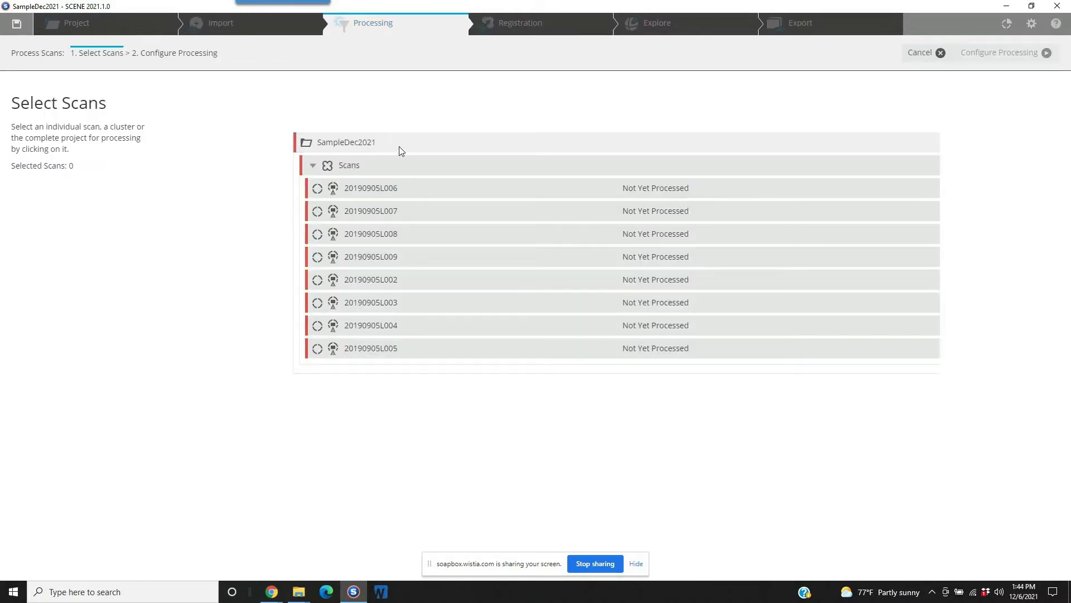
click(401, 149)
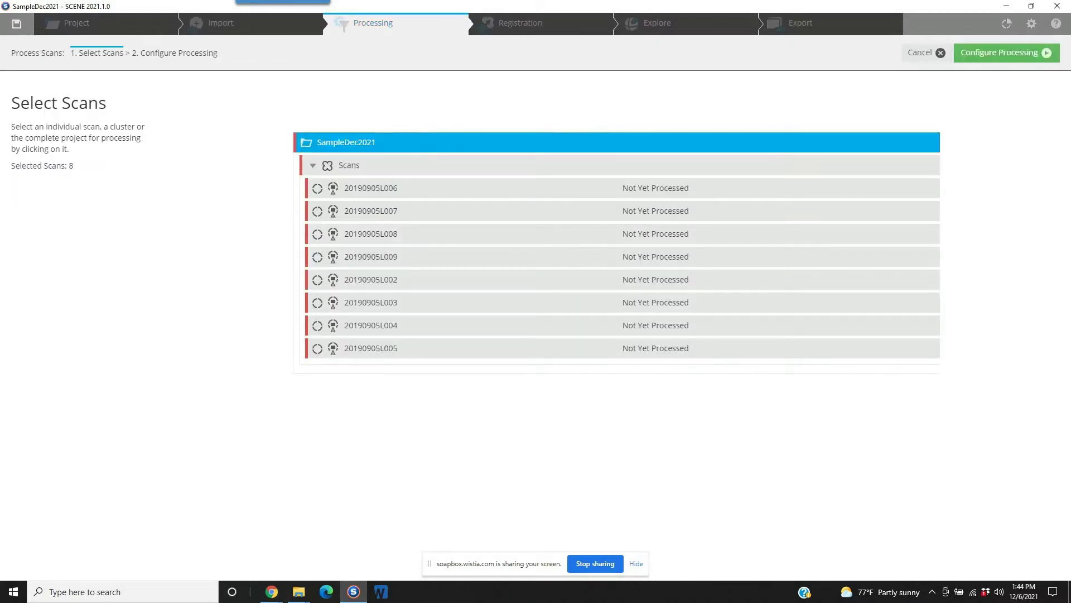
Continue to Configure Processing and scroll to the Find Targets and Automatic Registration settings.
click(981, 58)
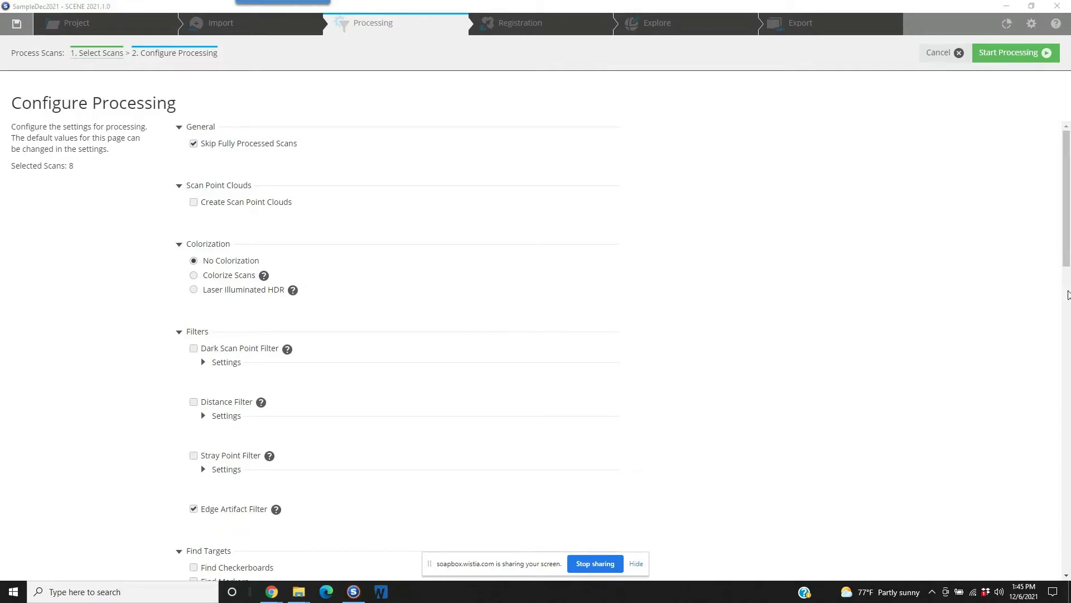
scroll(1067, 272, down, 1)
scroll(1067, 273, down, 4)
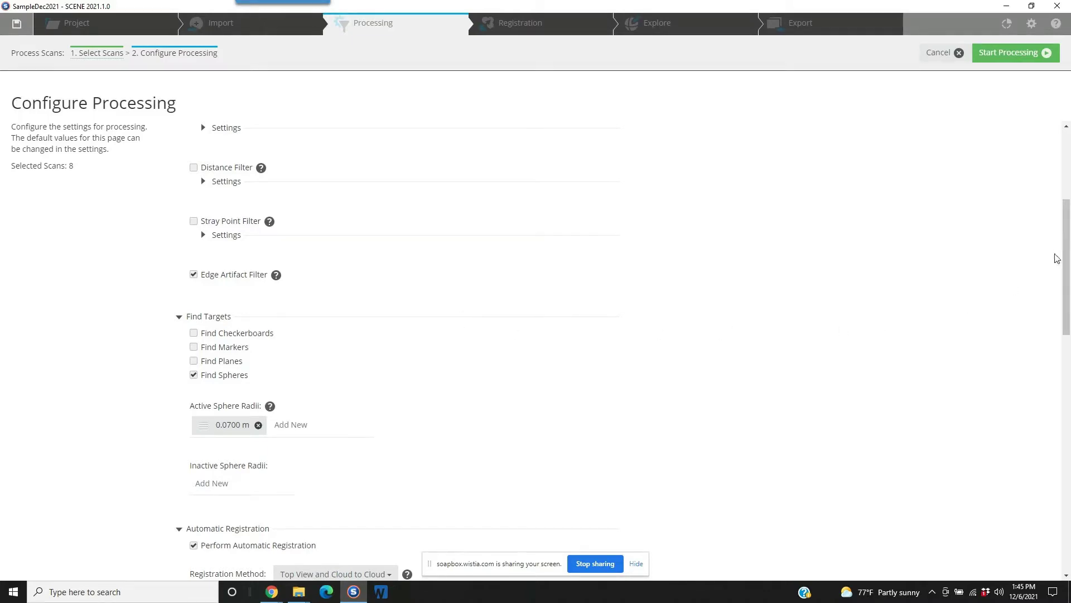
drag(1067, 275, 1063, 324)
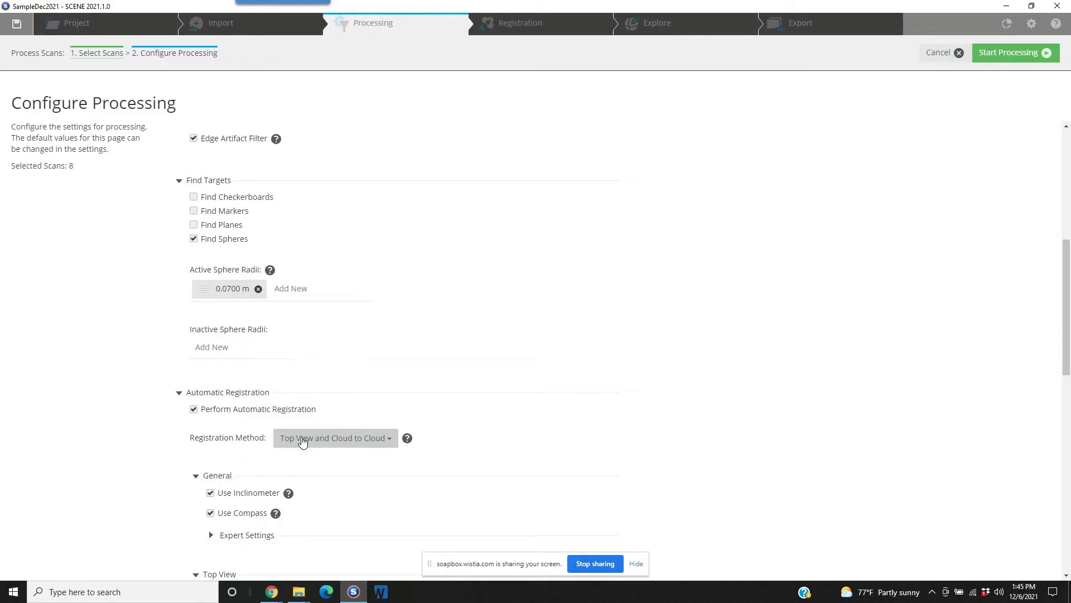
Set the Registration Method to Target Based.
click(381, 442)
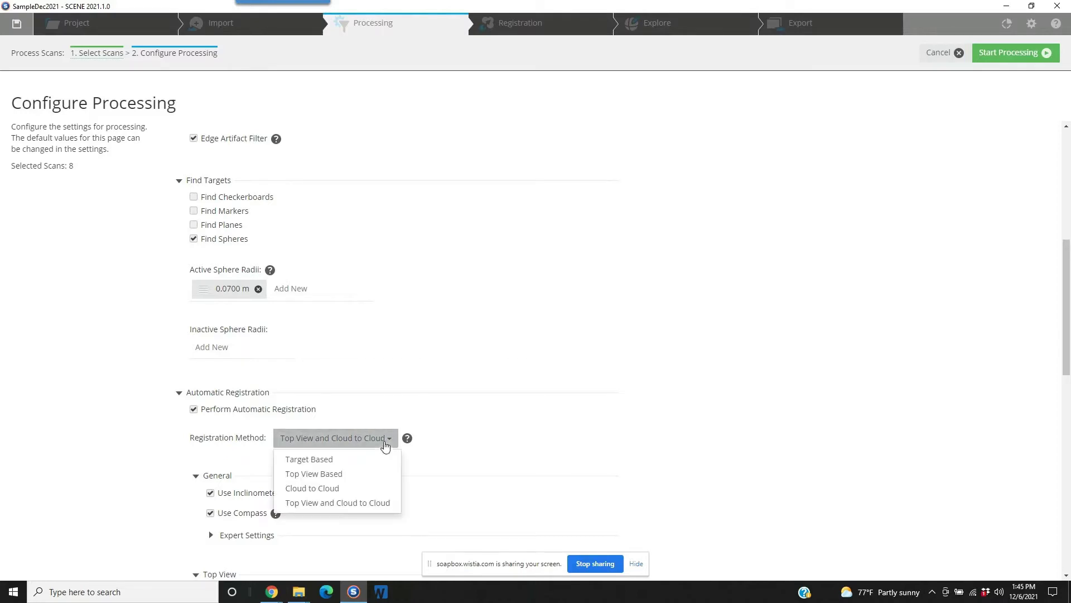
click(327, 465)
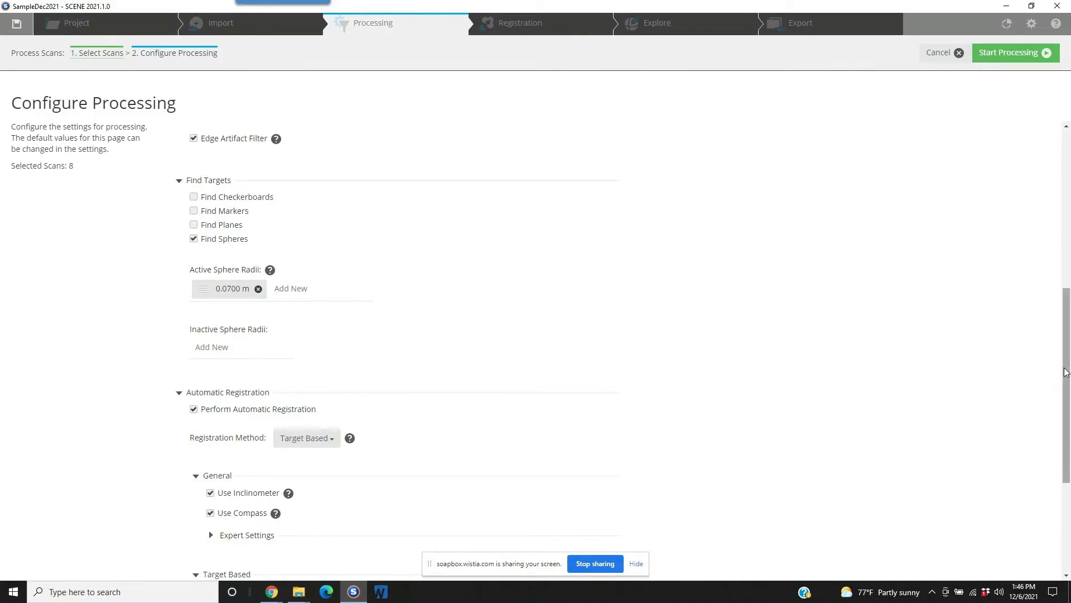
scroll(1052, 370, up, 3)
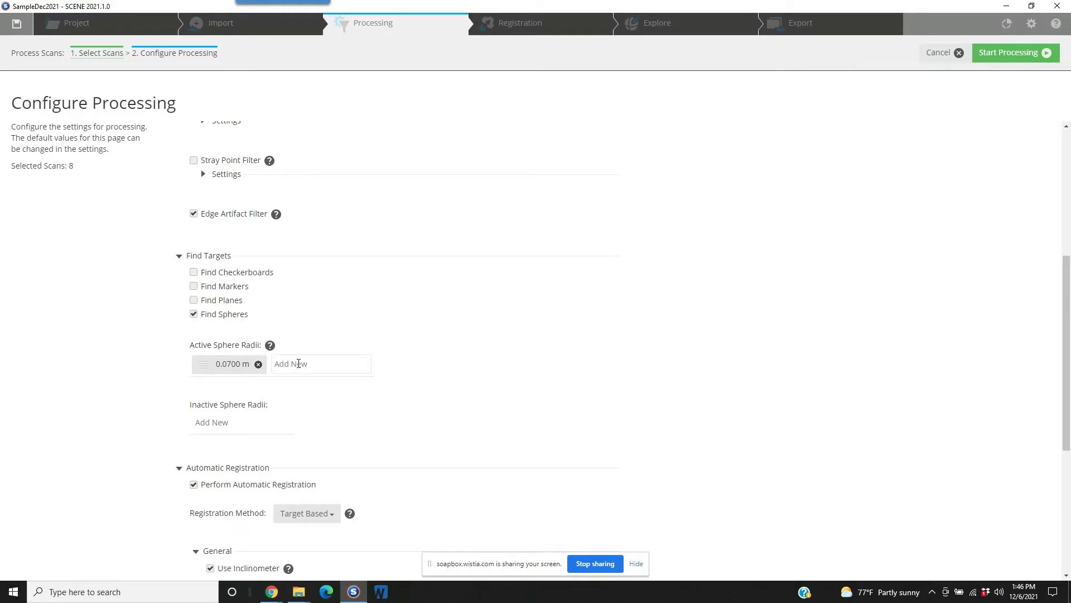
Make 0.0750 m the only active sphere radius, removing 0.0700 m and 75 m, and start processing.
click(298, 363)
text(075)
key(Return)
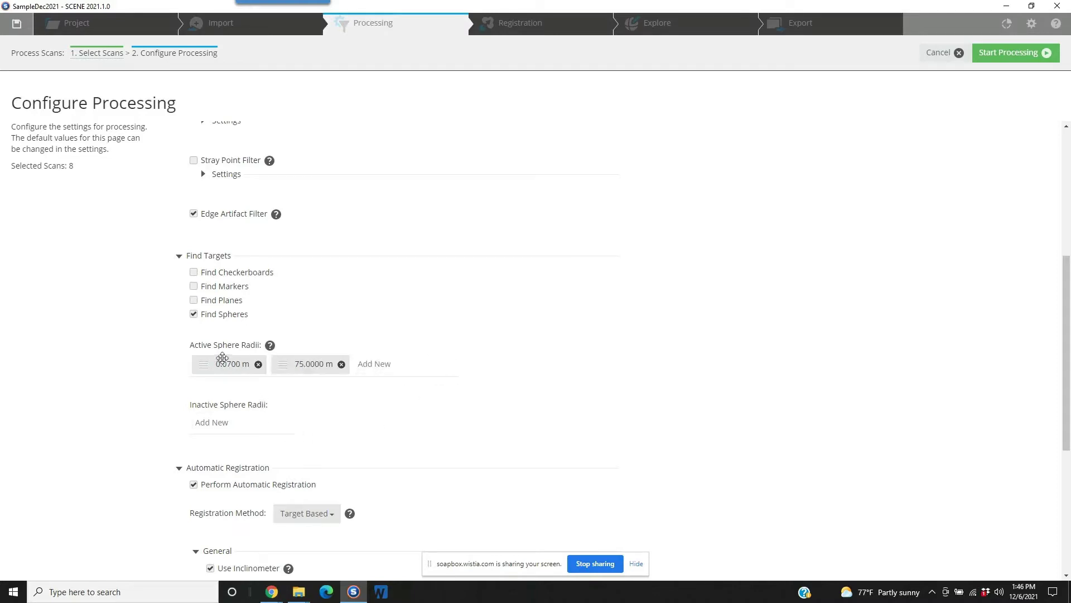
drag(217, 363, 216, 385)
click(259, 364)
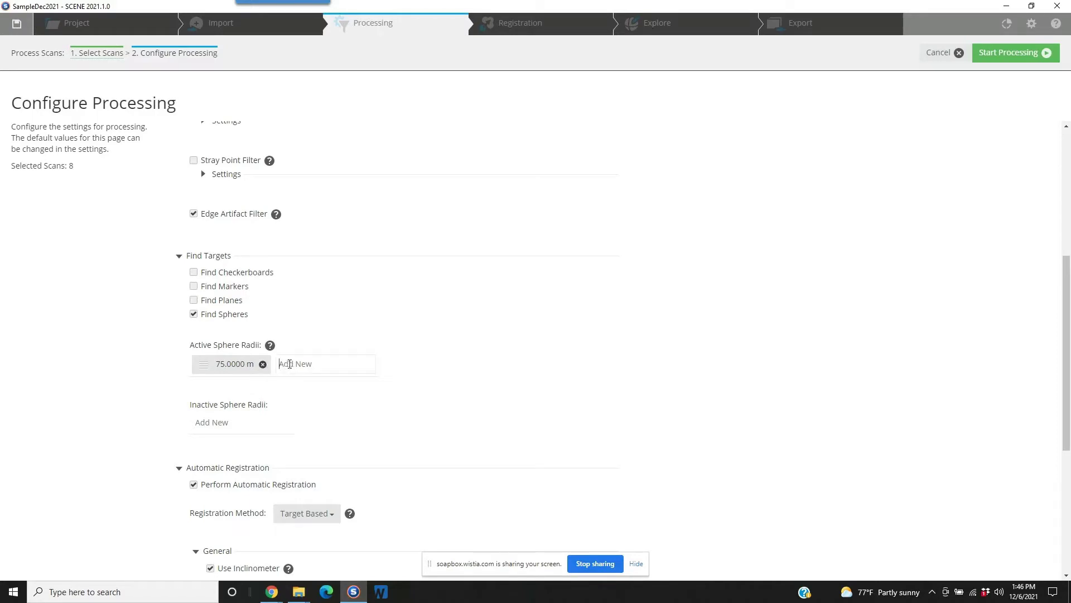
text(.075)
key(Return)
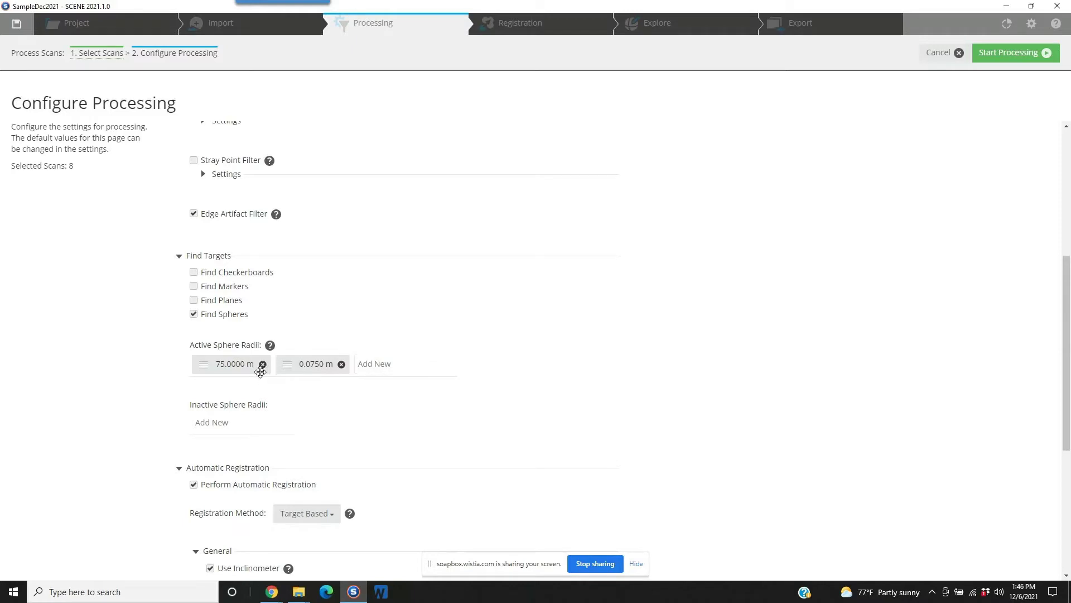
click(263, 365)
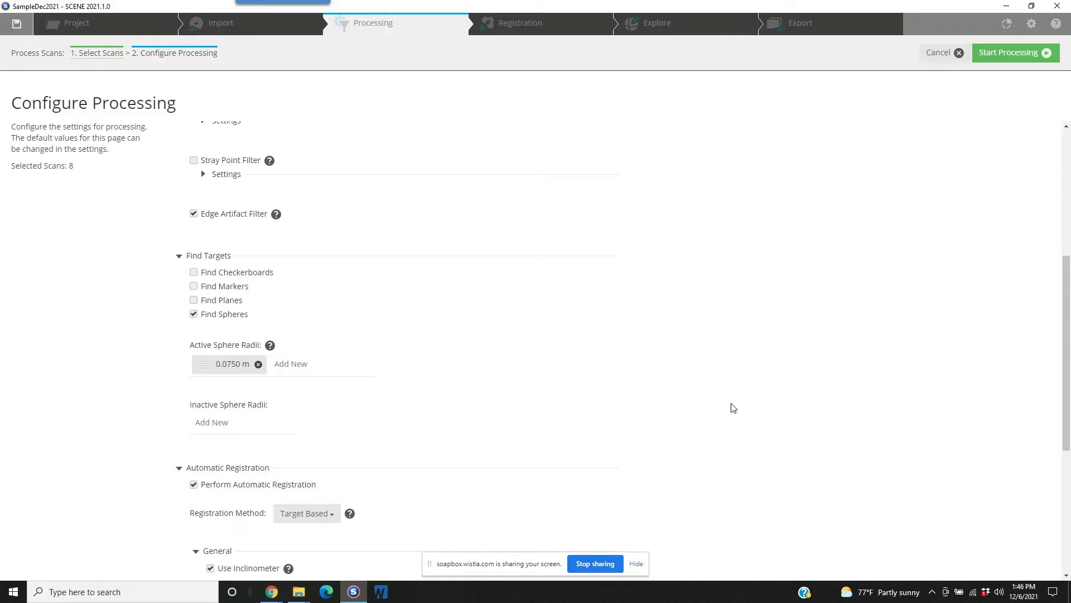
drag(1062, 337, 1056, 228)
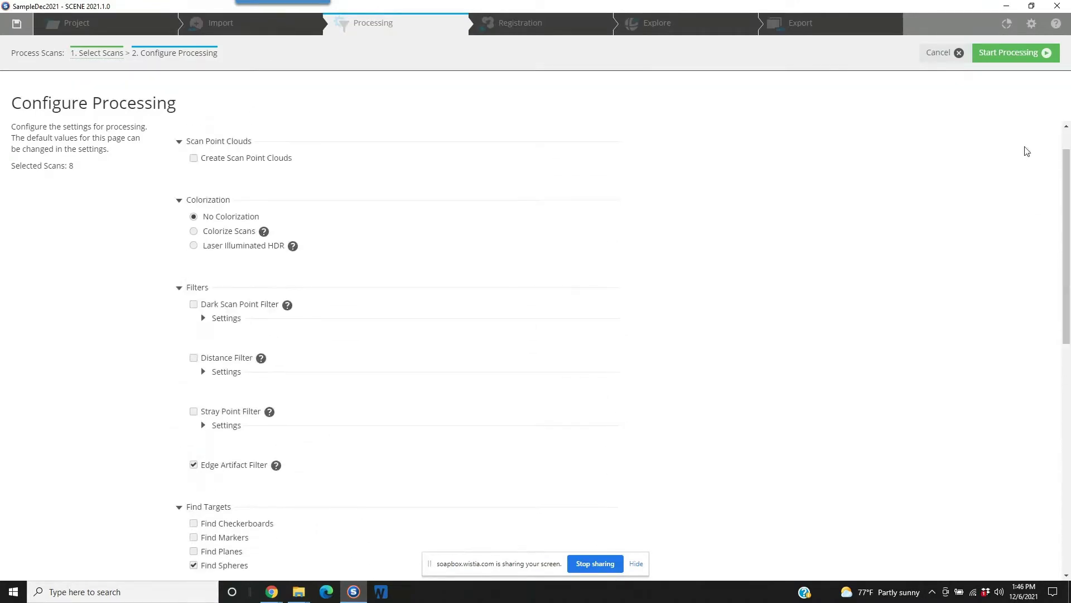
click(993, 56)
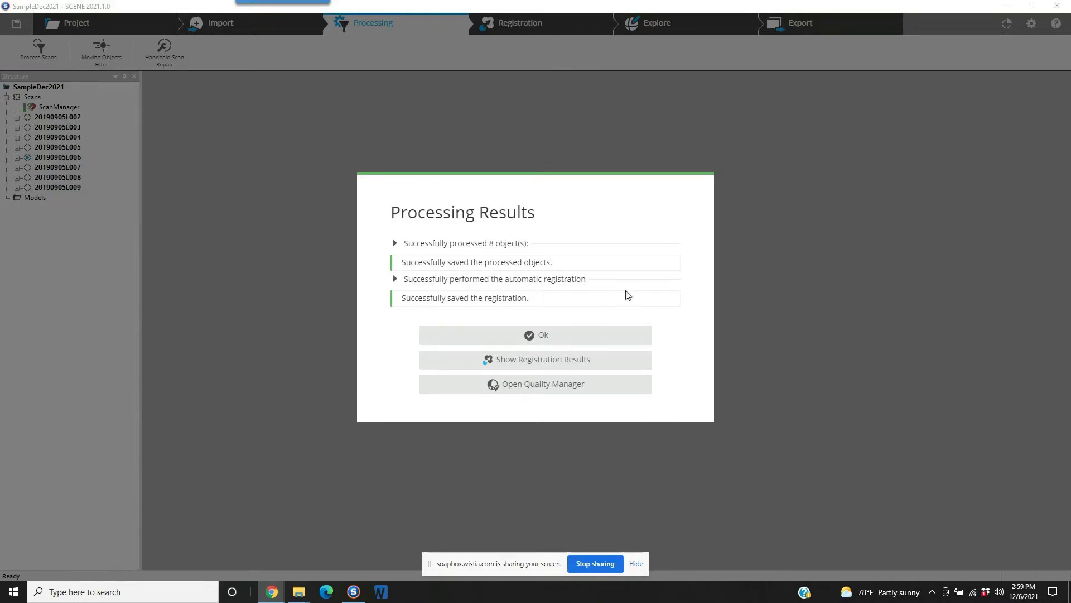
Dismiss the processing results, switch to Explore, and close the SampleDec2021 3D view.
click(535, 335)
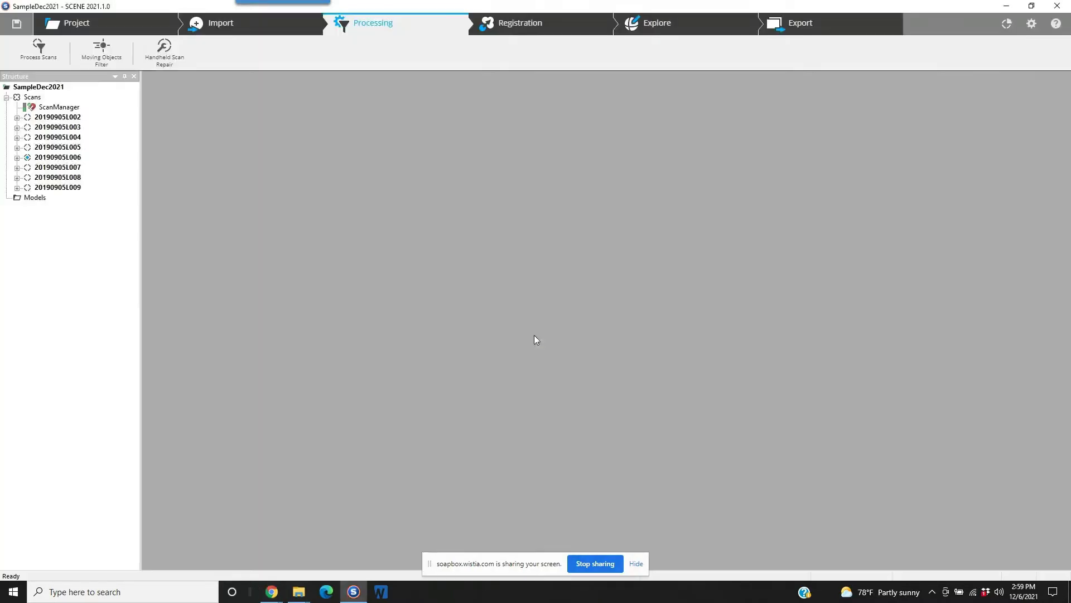
click(685, 29)
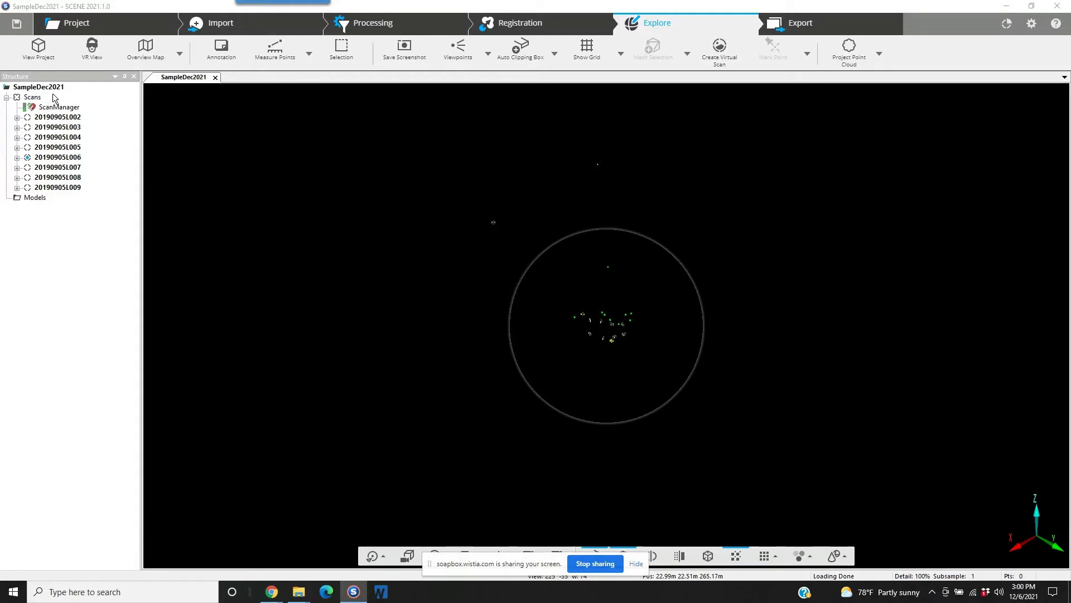
click(215, 79)
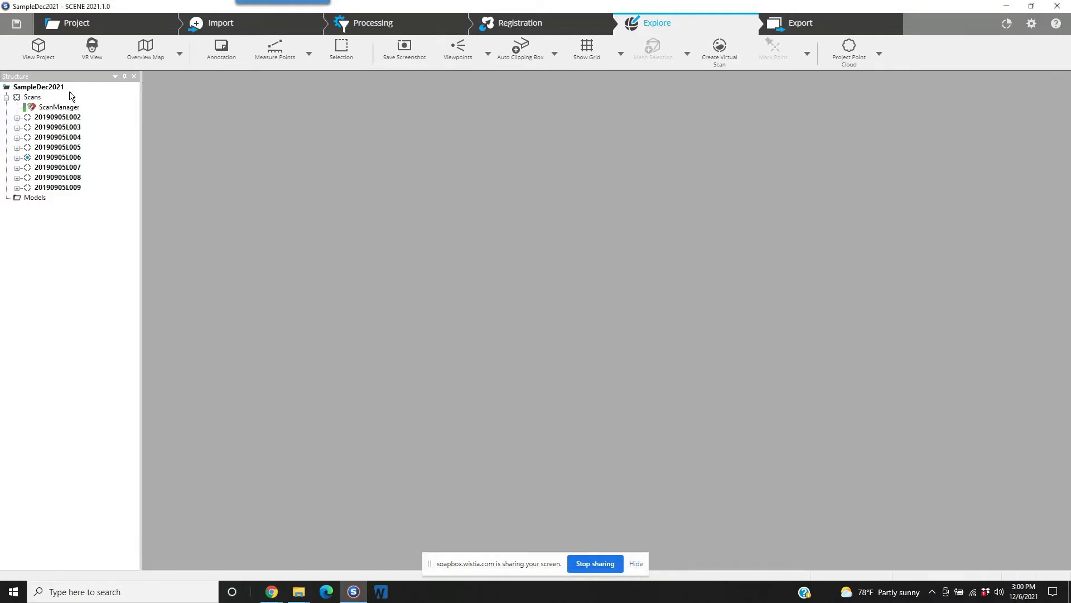
Show the Scans folder in the Correspondence View with all scans loaded.
right_click(34, 99)
mouse_move(47, 108)
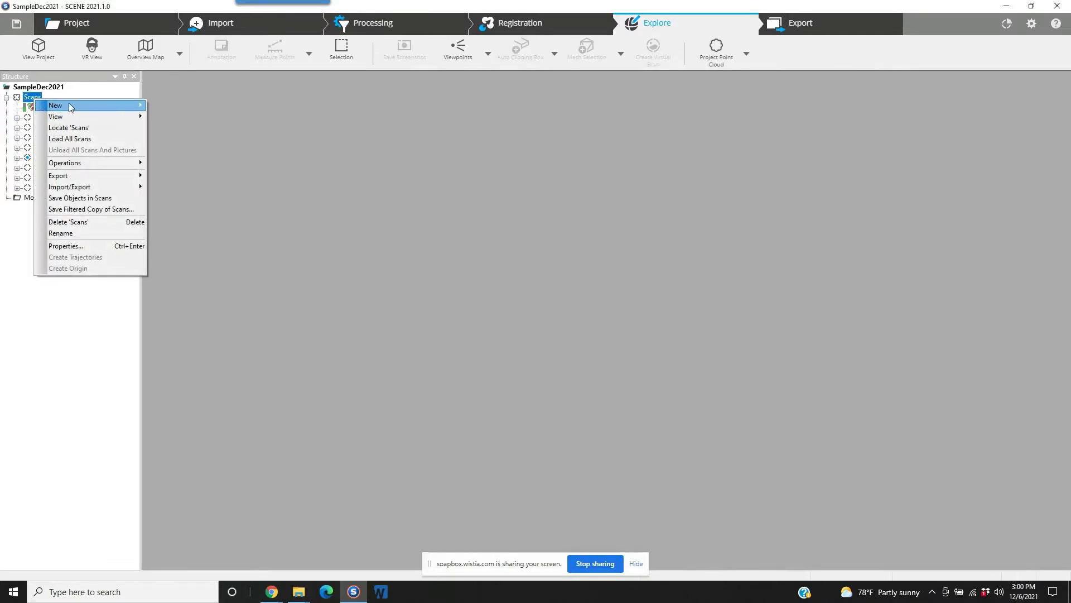
mouse_move(135, 122)
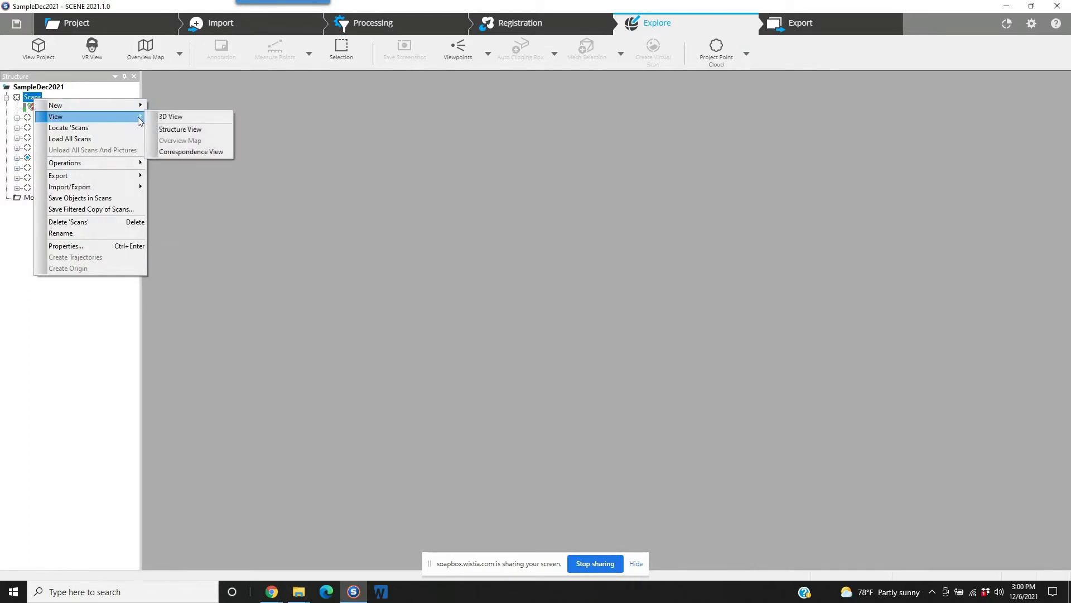
click(170, 151)
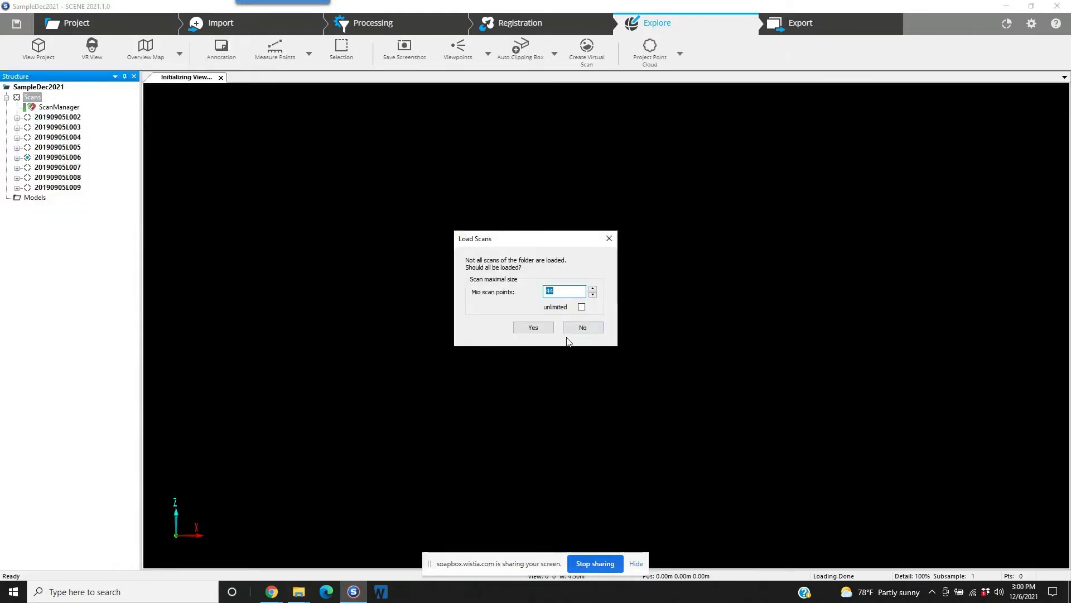
click(544, 329)
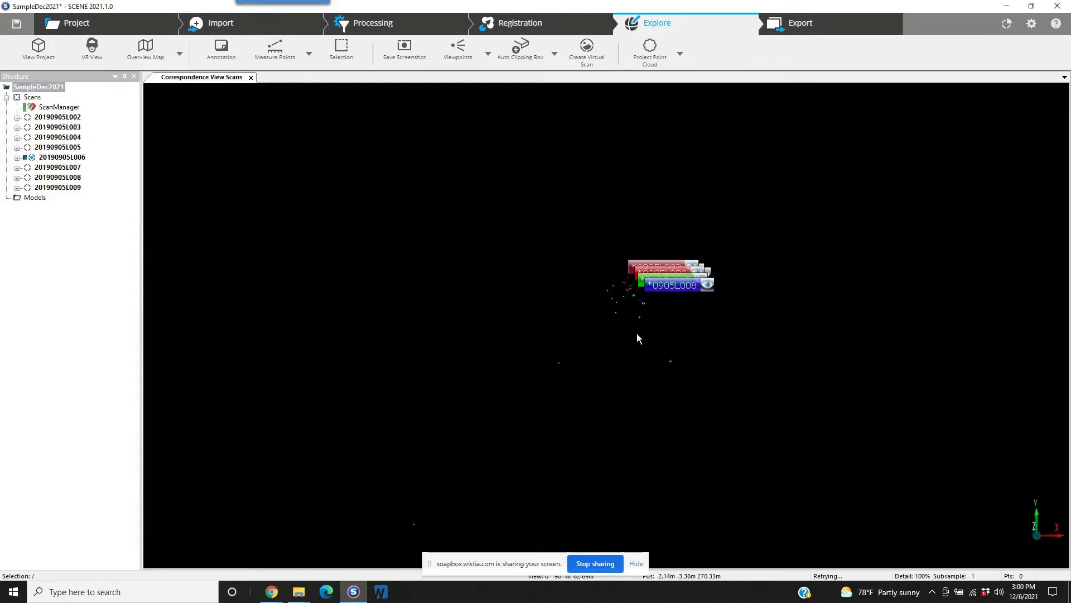
Zoom and pan the top-down view to centre the per-scan coloured point clouds.
scroll(636, 329, up, 3)
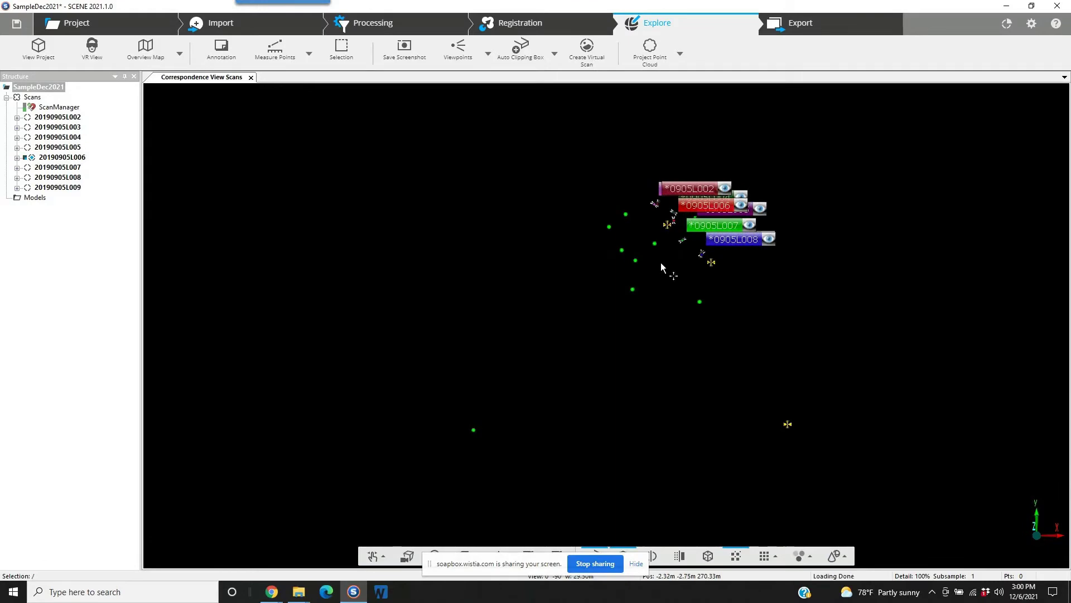
scroll(661, 263, up, 3)
right_drag(571, 357, 532, 298)
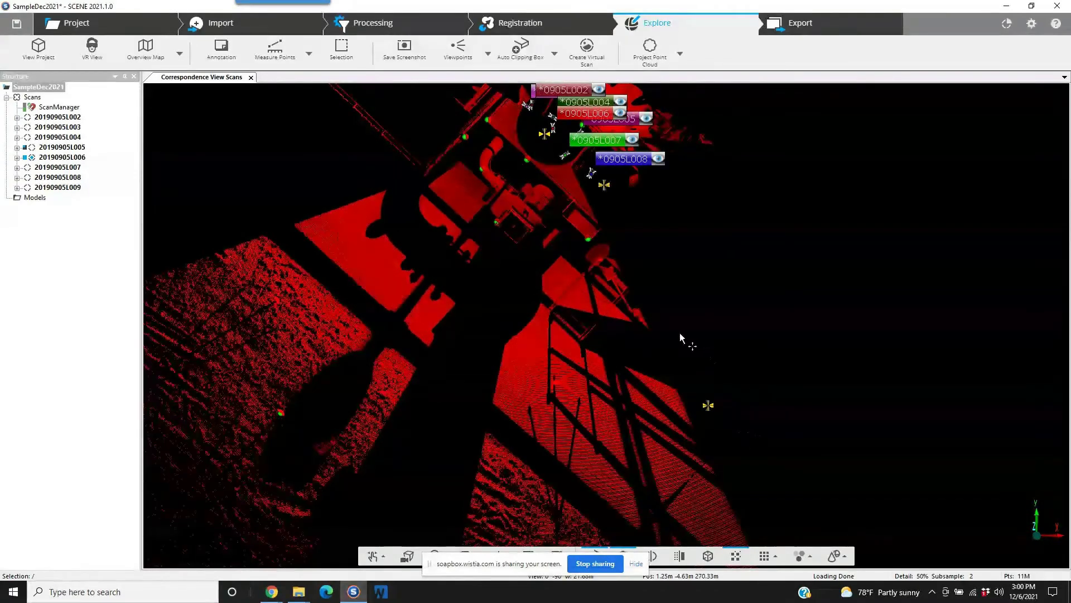
key(Up)
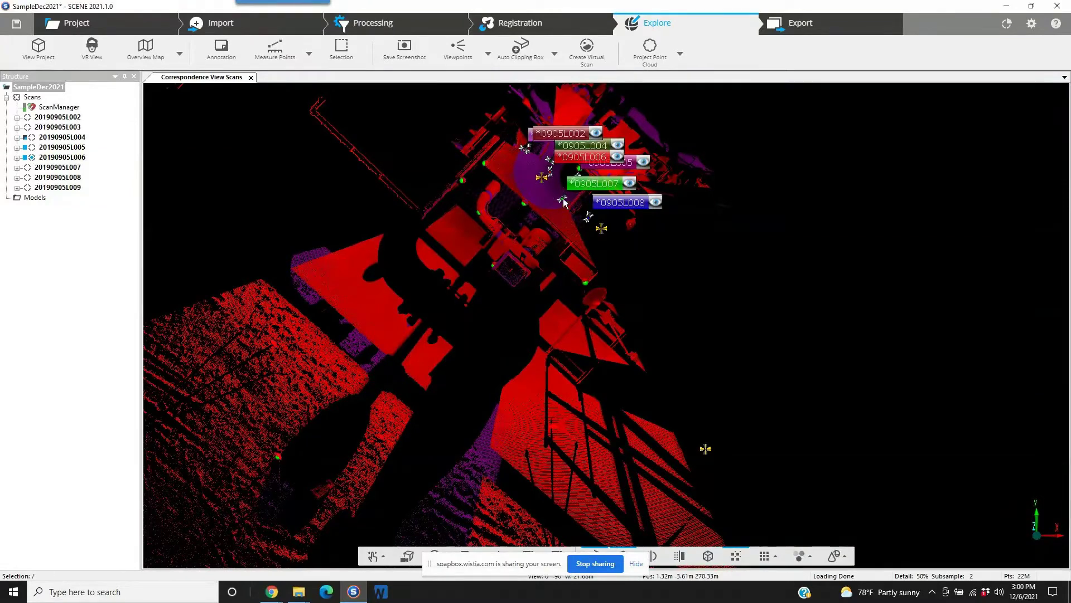
scroll(538, 188, up, 4)
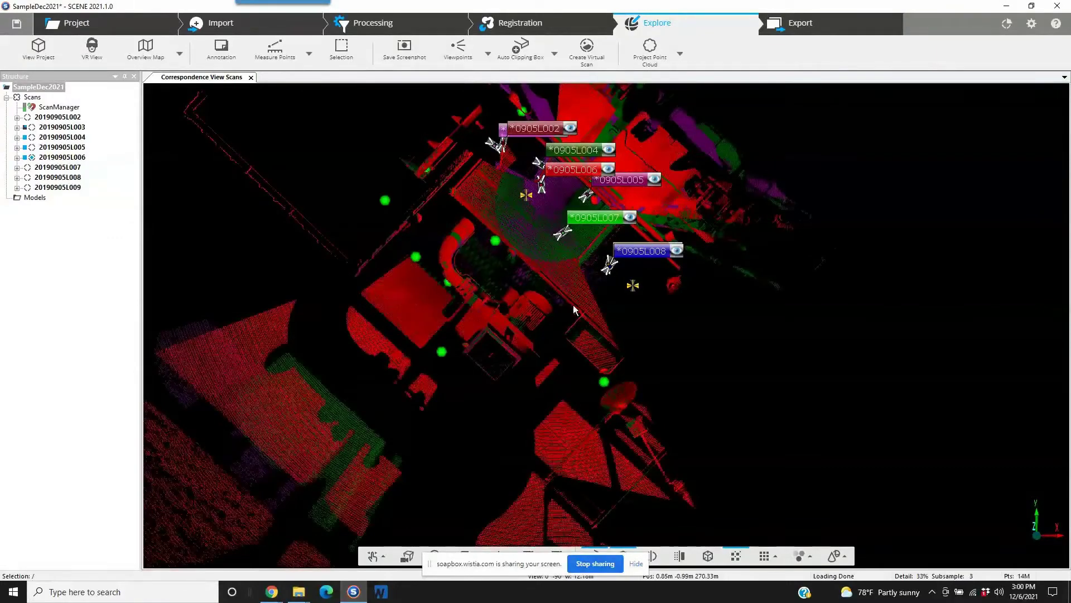
key(Up)
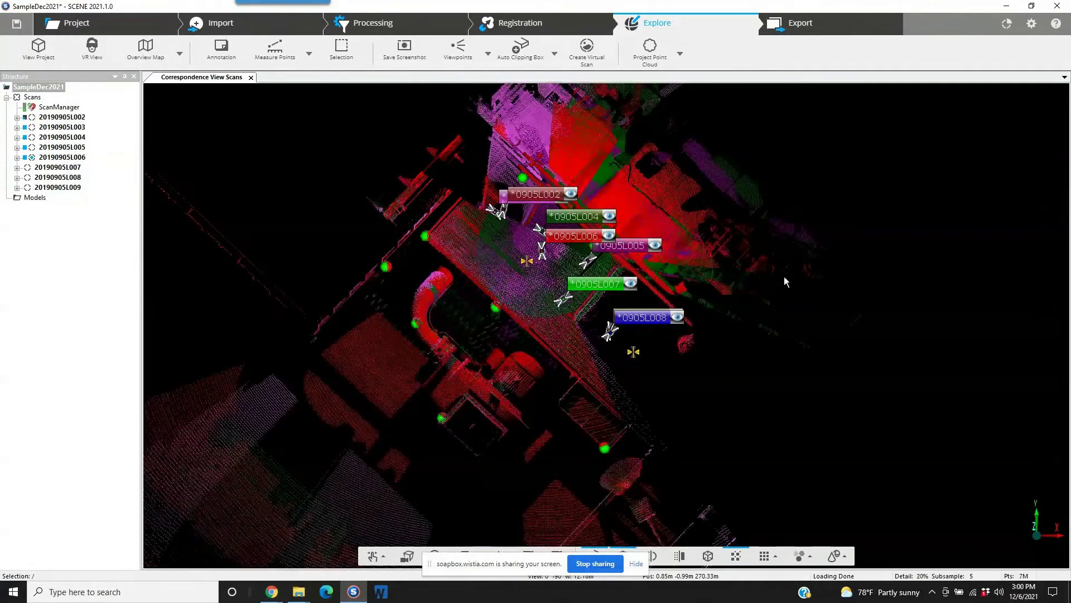
drag(530, 561, 90, 516)
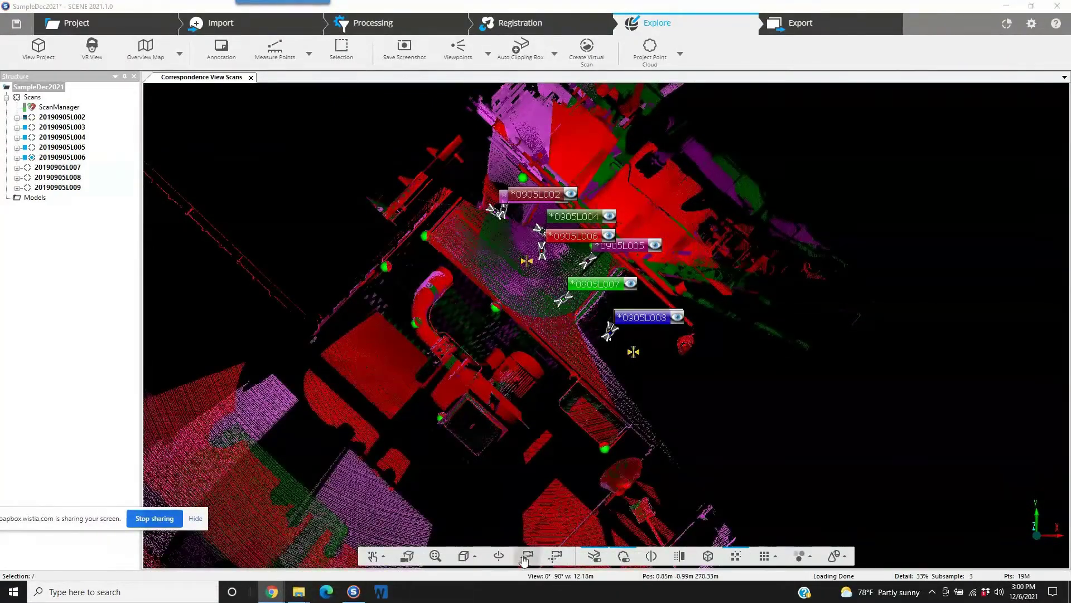
click(498, 555)
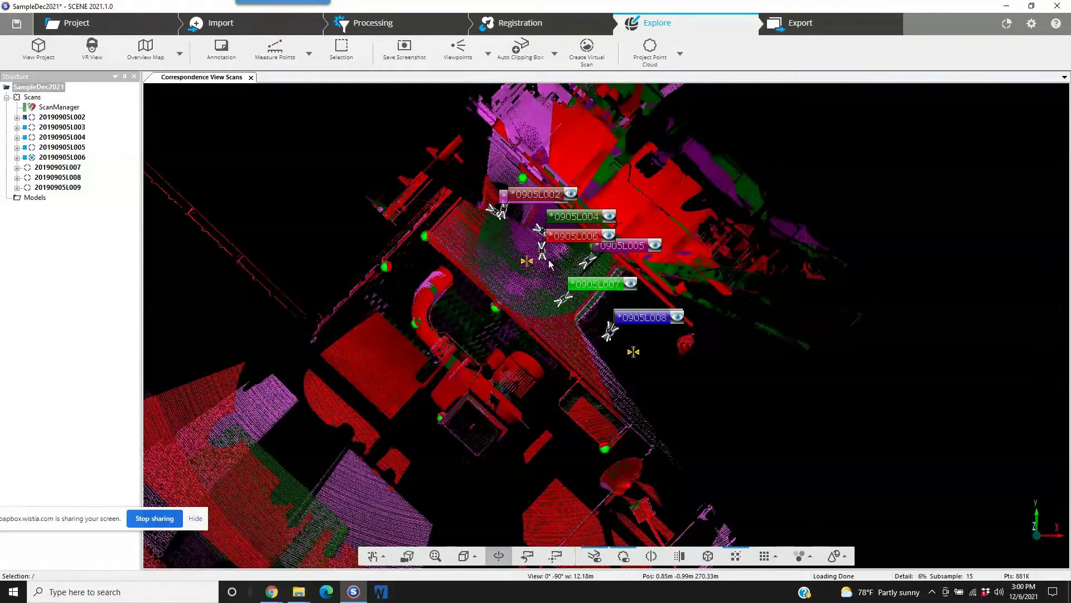
drag(562, 448, 564, 434)
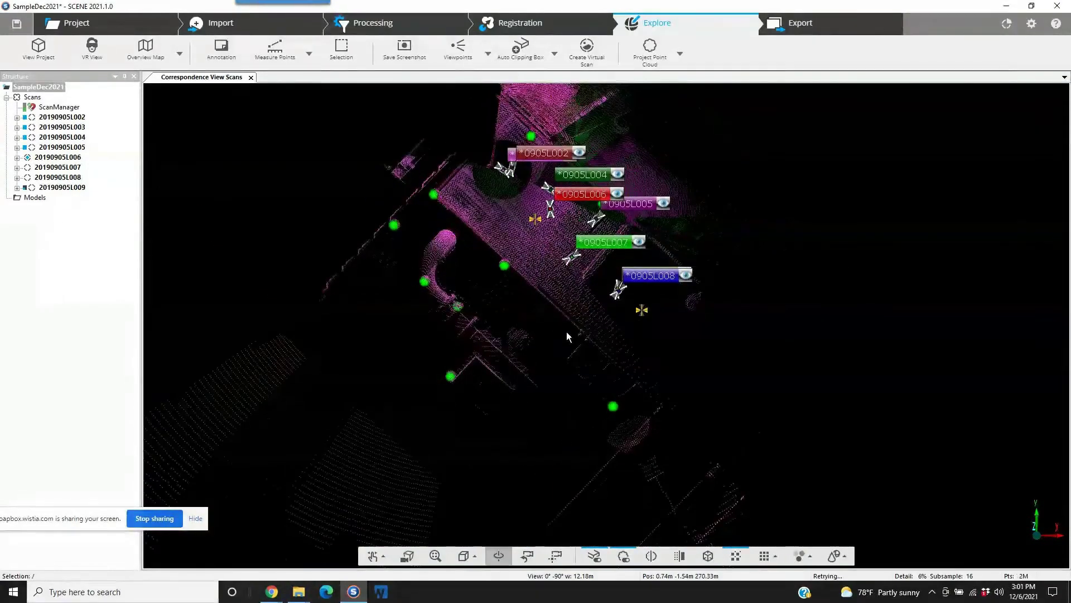
drag(550, 270, 537, 339)
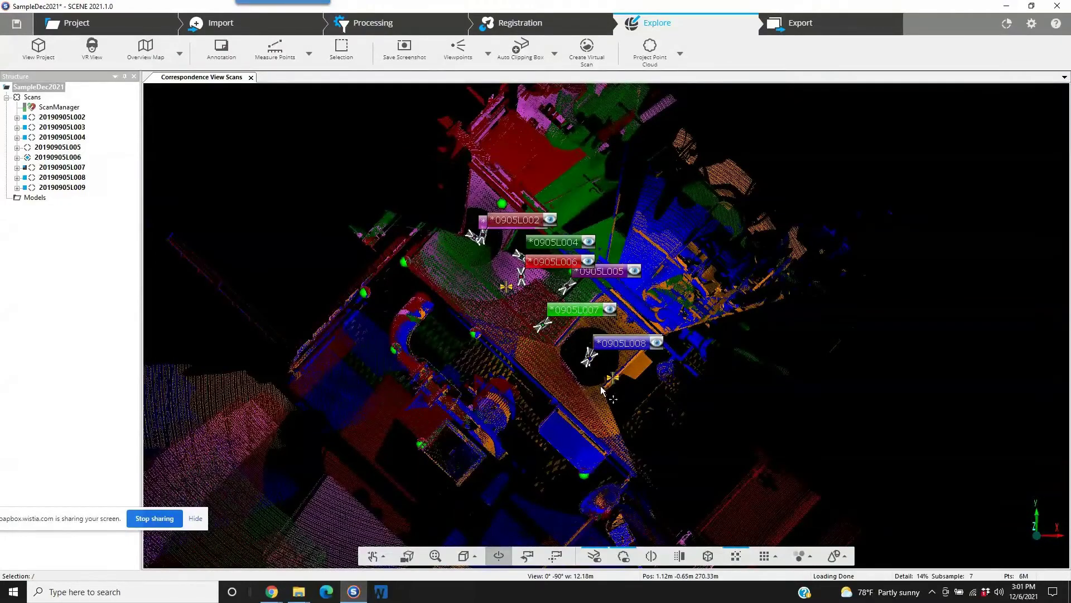
Orbit, tilt and zoom around the coloured clouds to inspect wall, railing and stair alignment.
right_drag(602, 389, 606, 393)
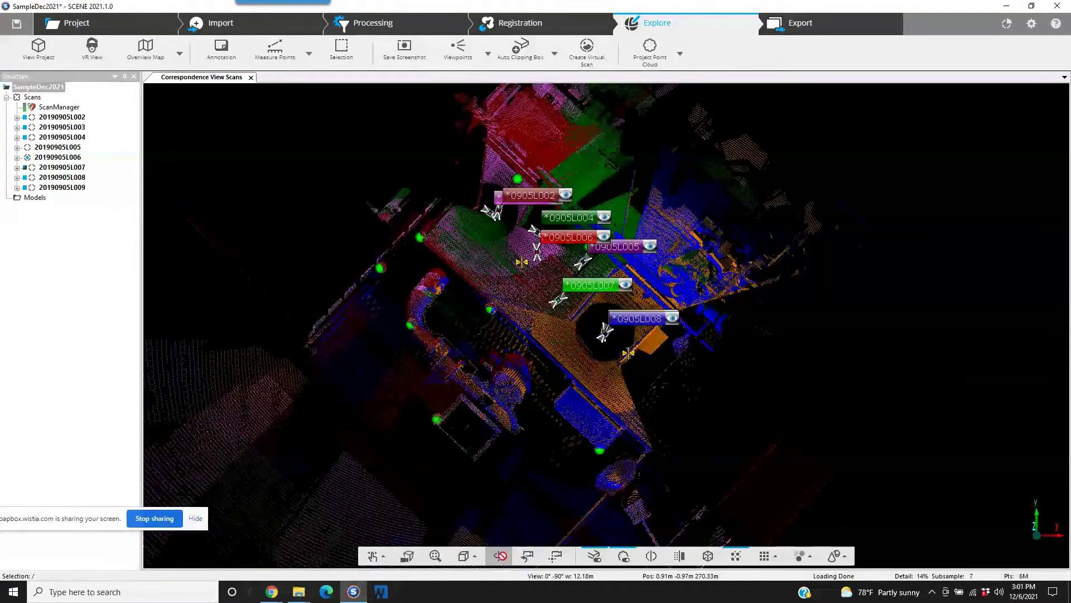
click(498, 556)
click(564, 265)
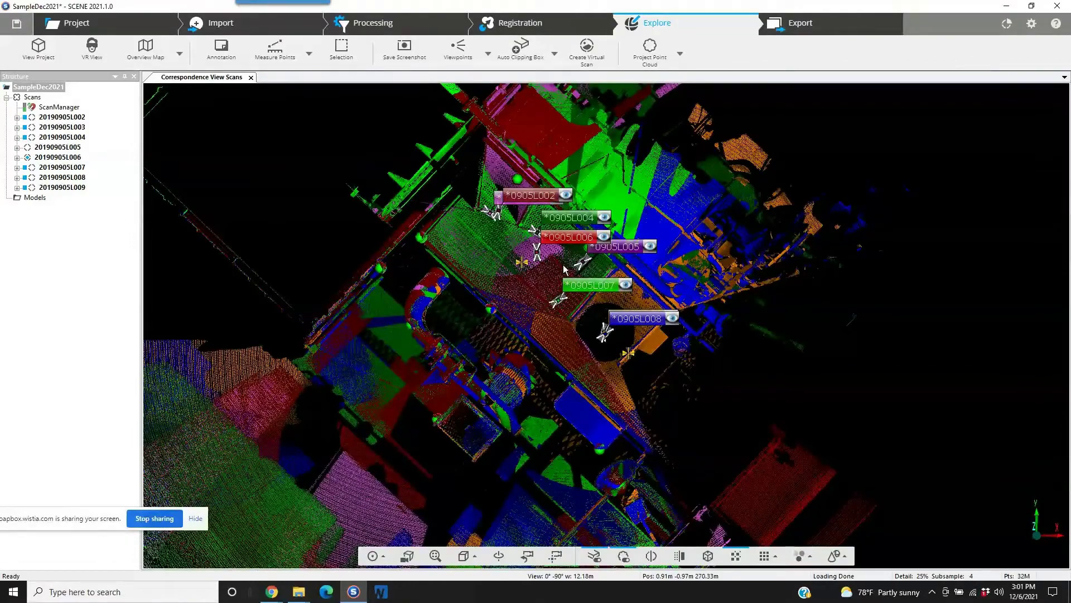
drag(565, 268, 508, 309)
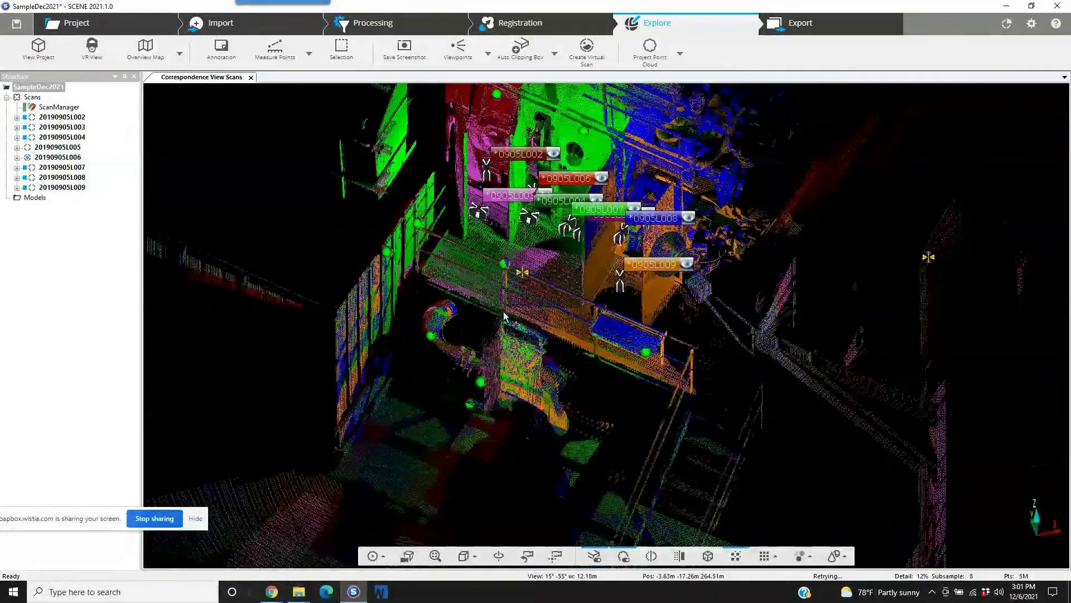
scroll(575, 273, down, 3)
scroll(576, 273, up, 5)
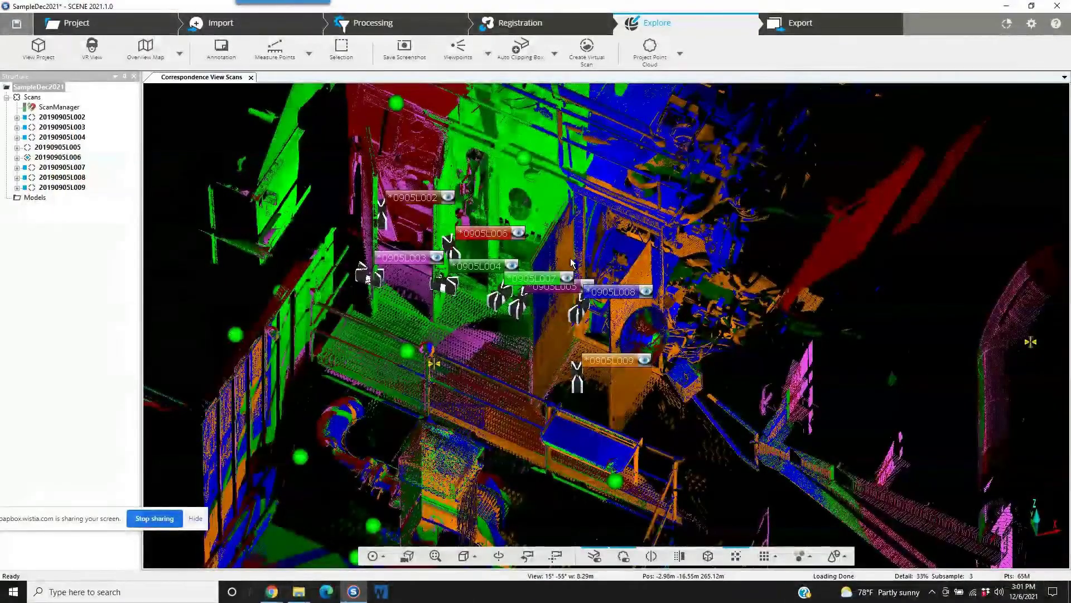
drag(629, 278, 741, 263)
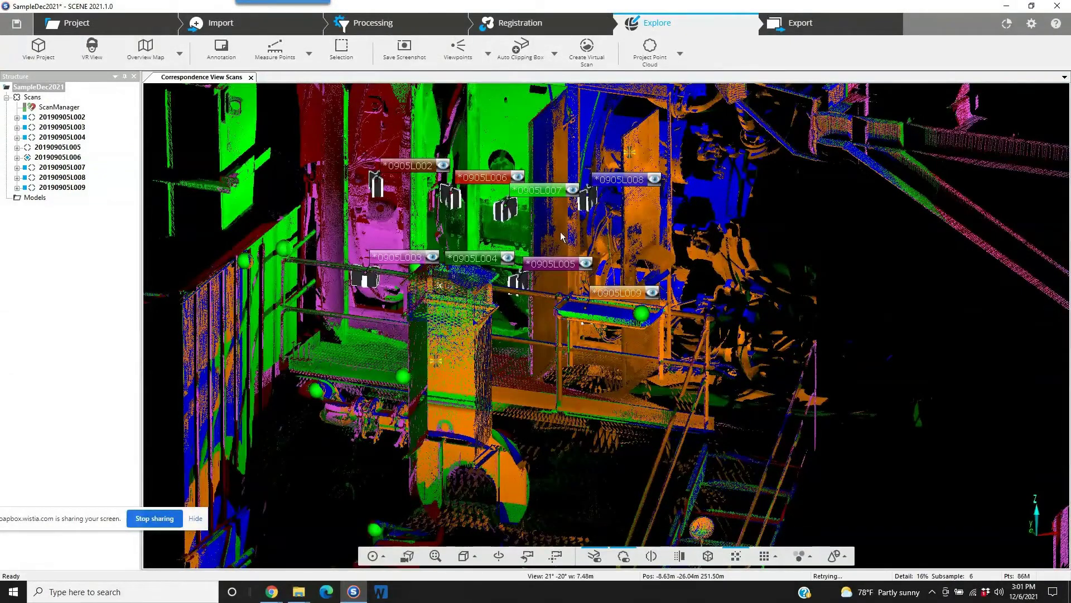
scroll(563, 223, up, 3)
right_drag(560, 216, 699, 309)
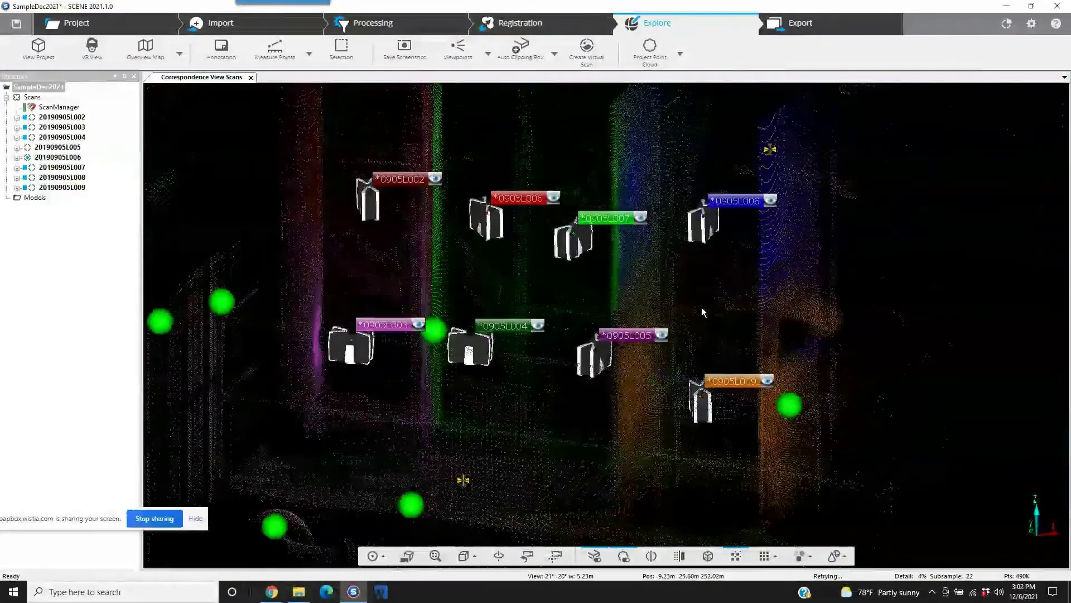
scroll(698, 309, down, 5)
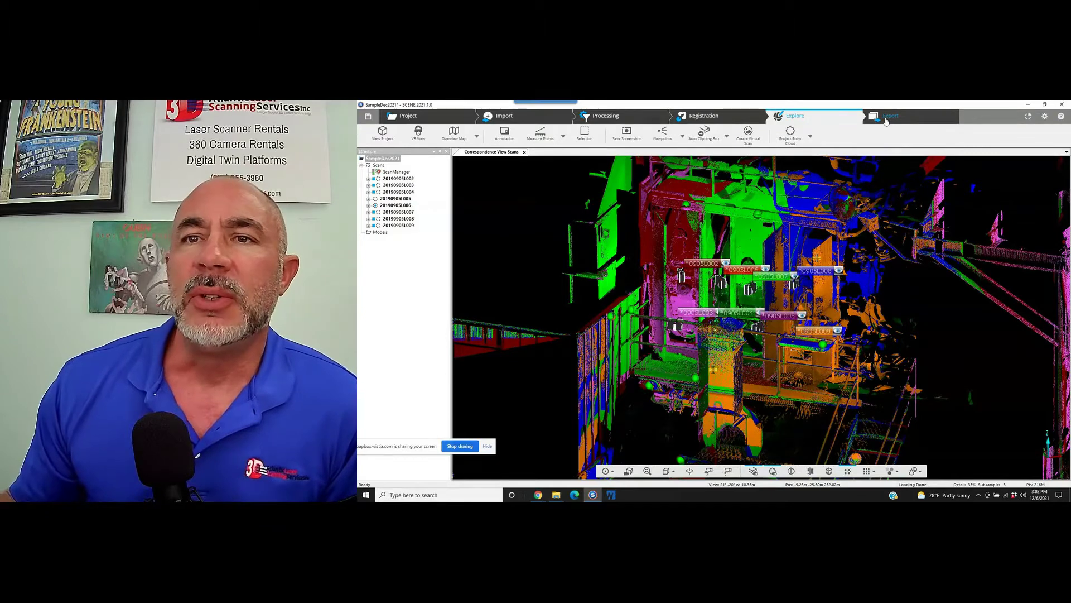
Start Export Project from the Export workspace, saving and sharing the pending project changes.
click(881, 117)
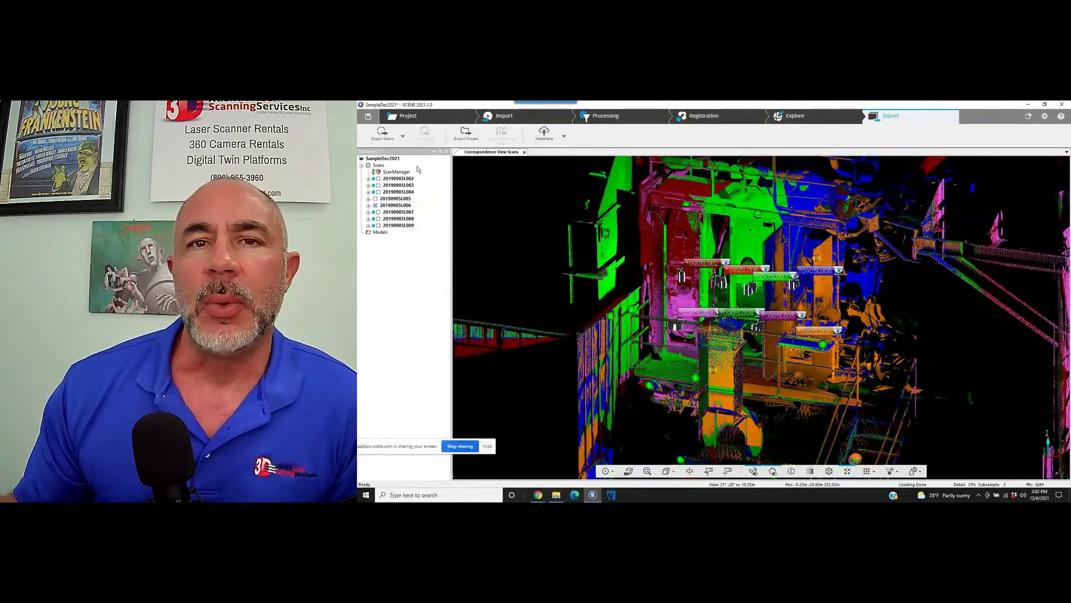
click(467, 137)
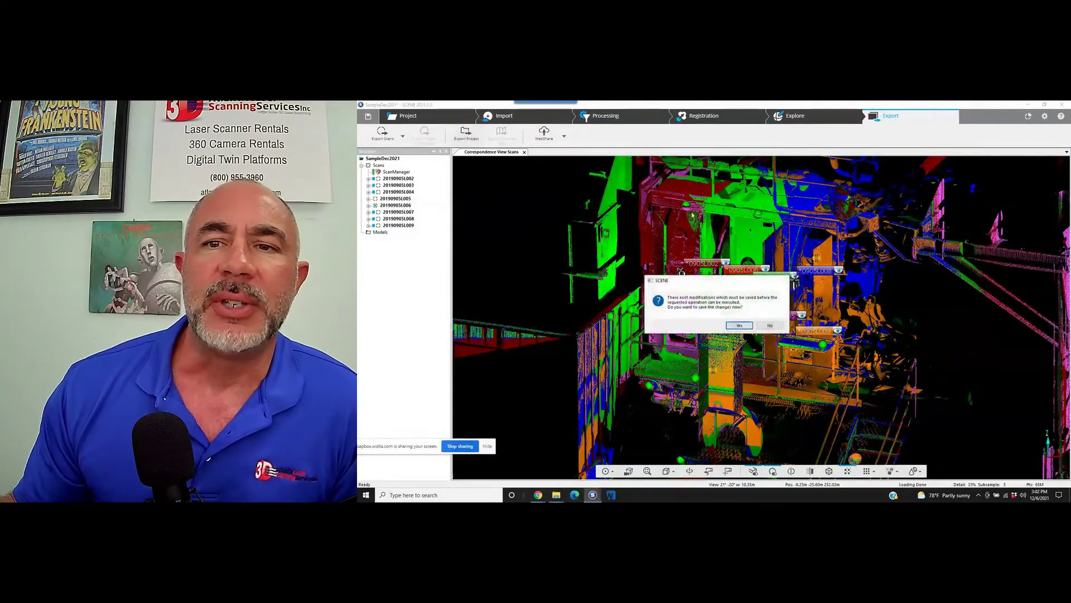
click(741, 329)
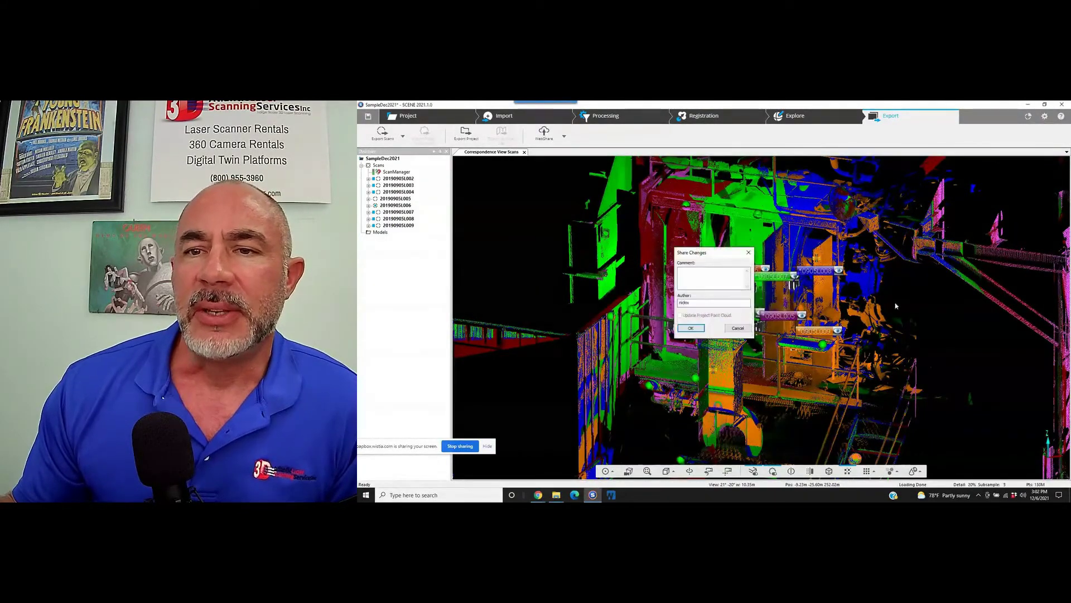
click(691, 328)
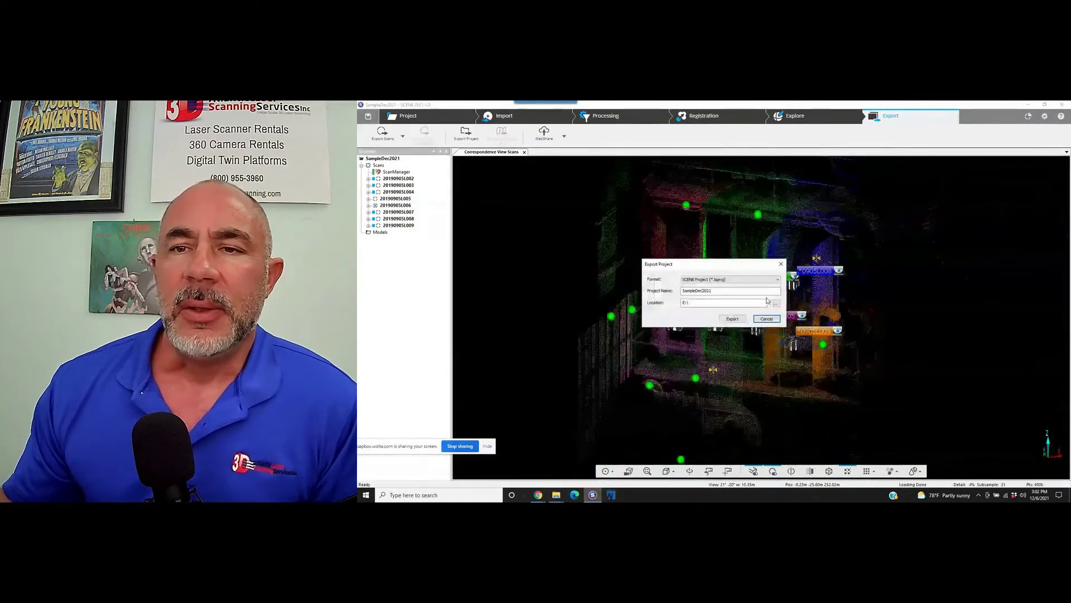
Choose ReCap Project (Ordered Scans) (*.rcp) as the export format, keeping the name SampleDec2021.
drag(731, 266, 731, 236)
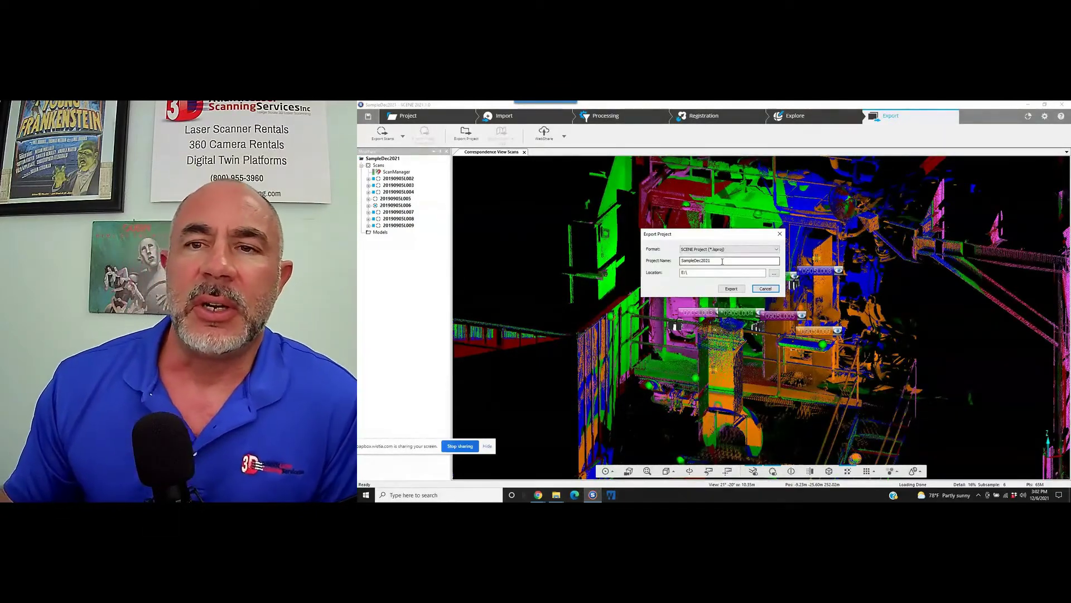
click(737, 249)
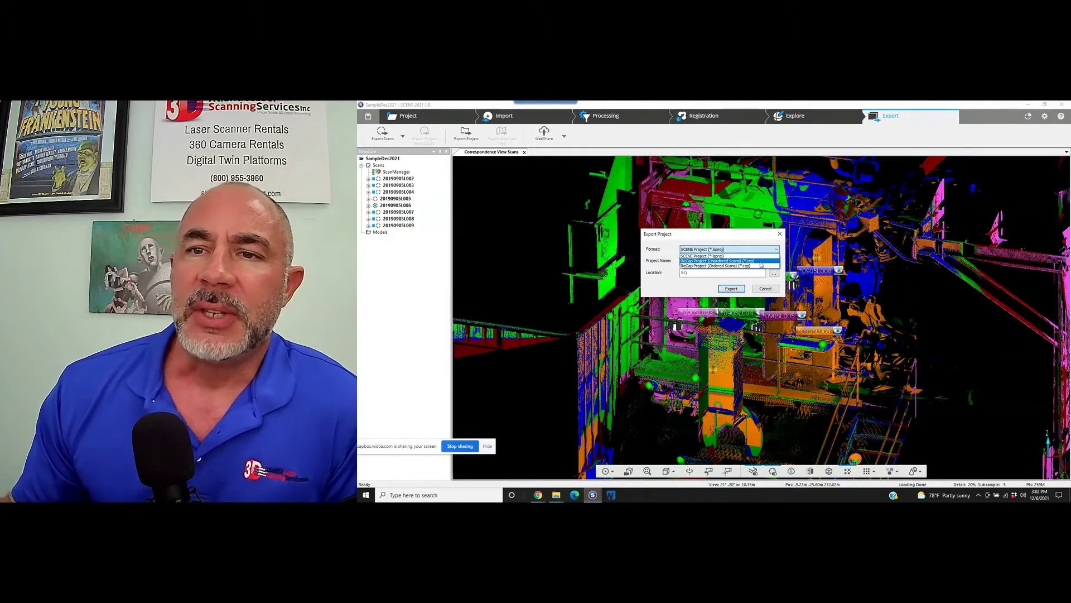
click(744, 266)
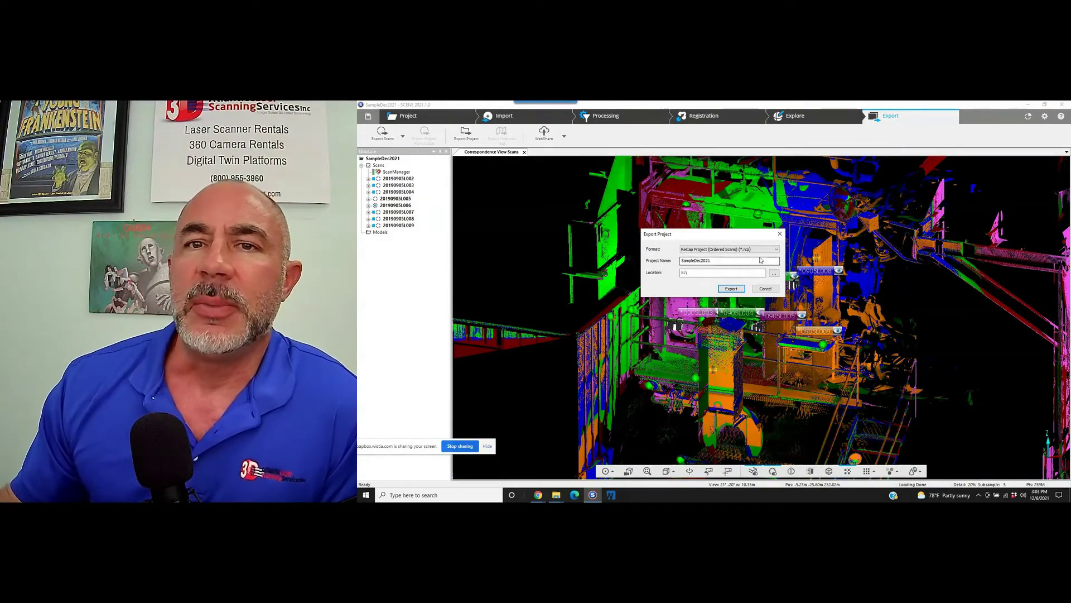
Start the ReCap .rcp project export and keep its progress window in view while it runs.
click(731, 289)
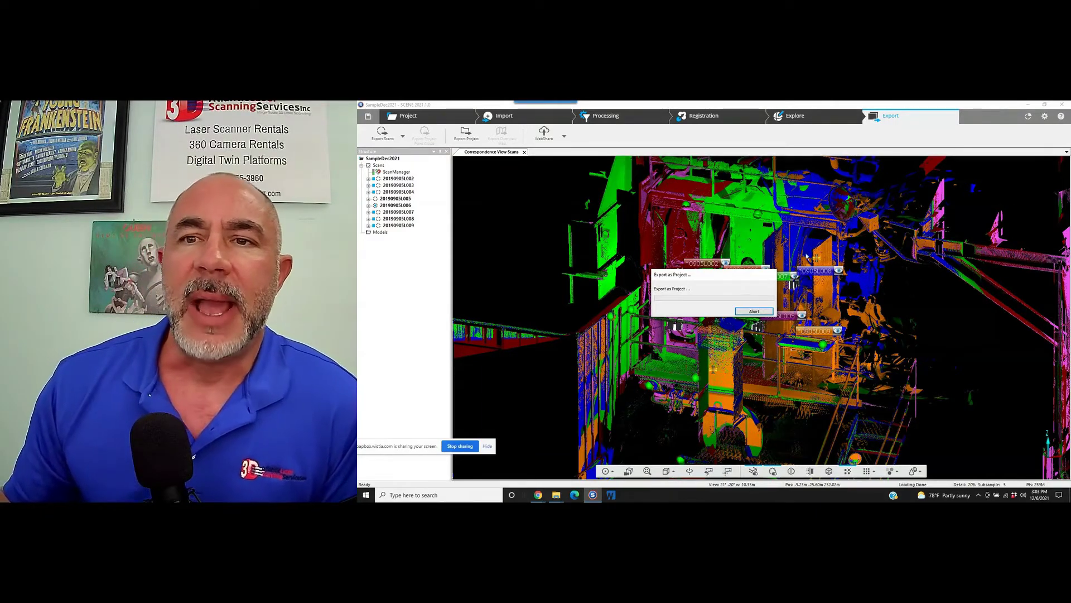
drag(702, 277, 690, 315)
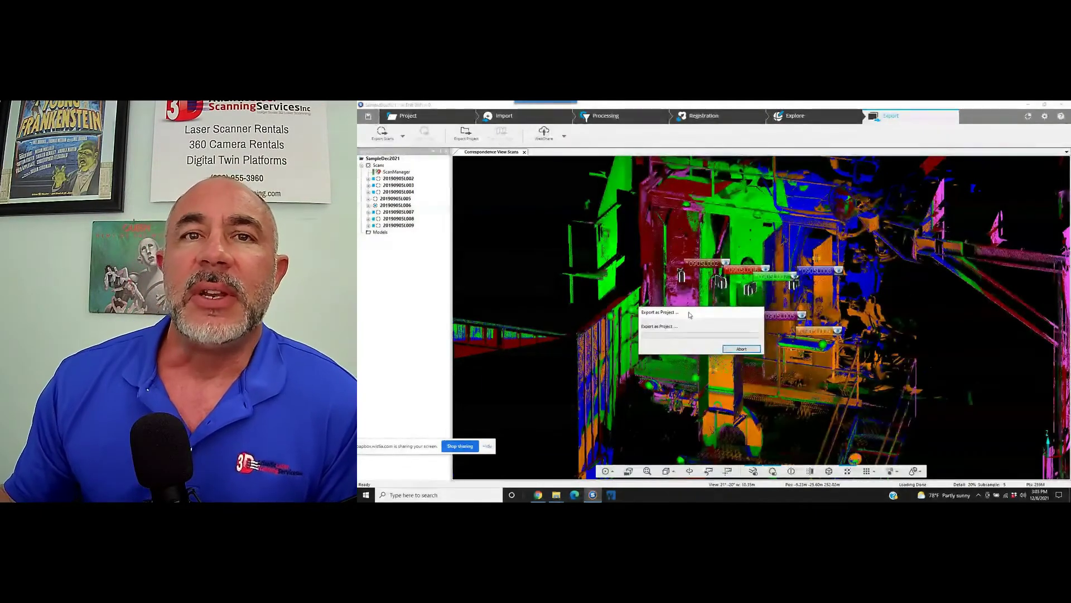